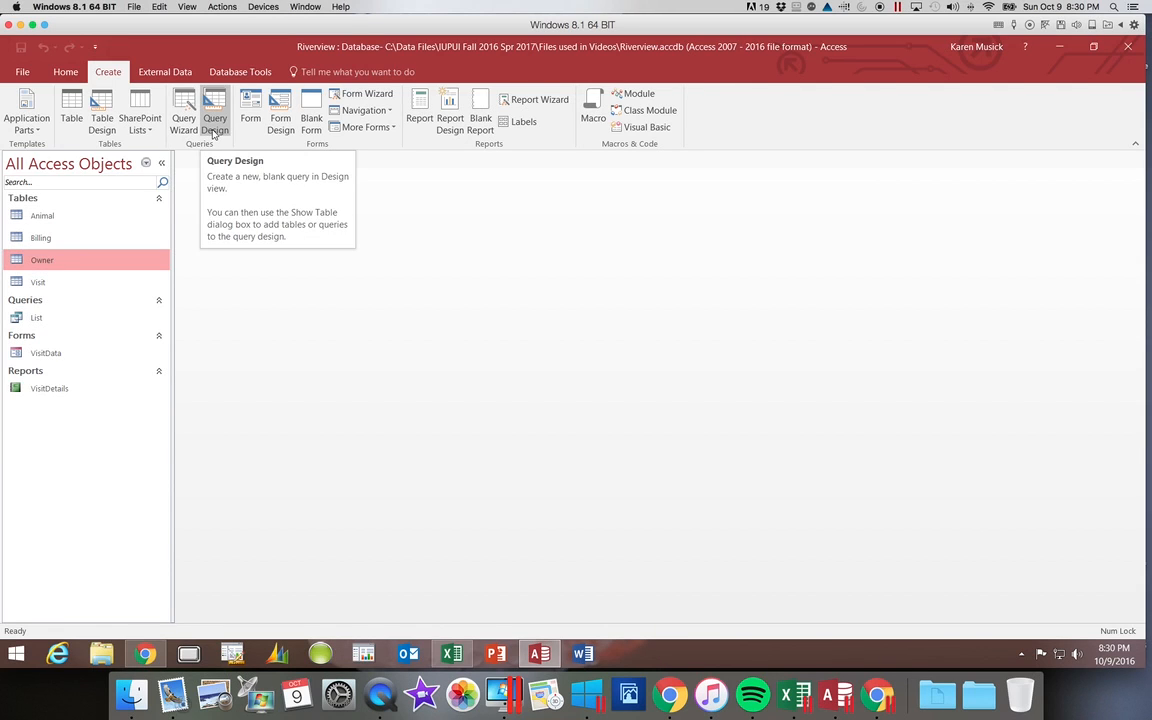
# Create a new query in Design view and add only the Owner table to it
pyautogui.click(213, 122)
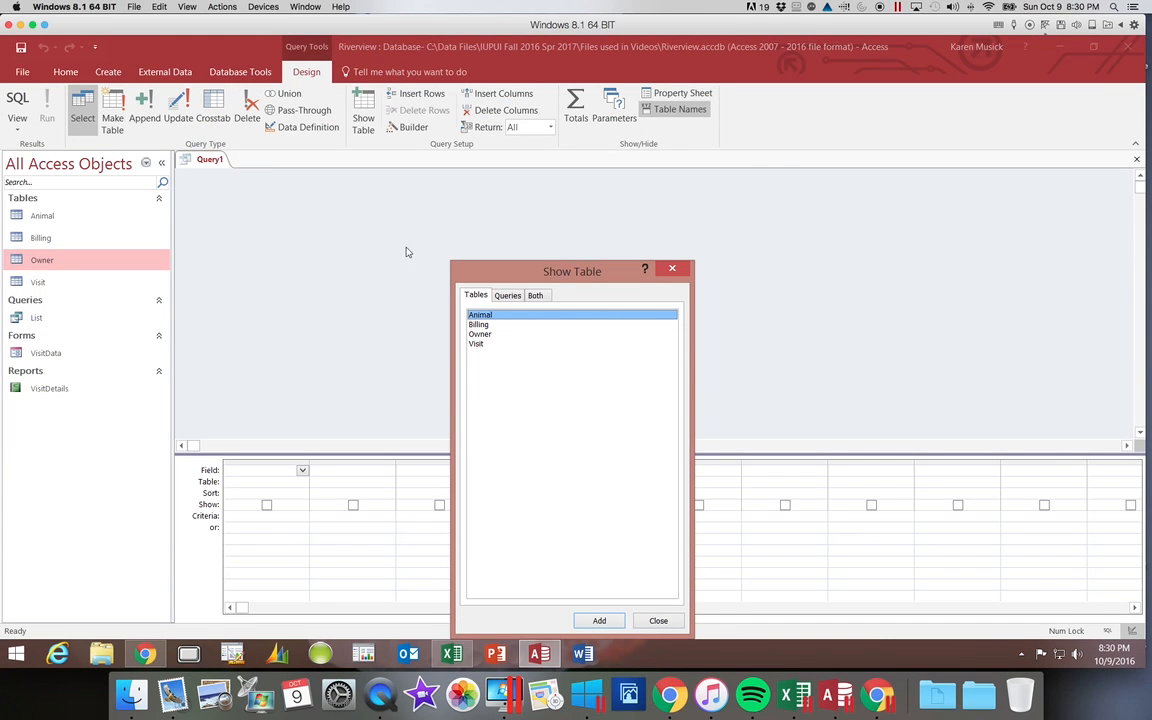
pyautogui.moveTo(517, 274); pyautogui.dragTo(509, 212)
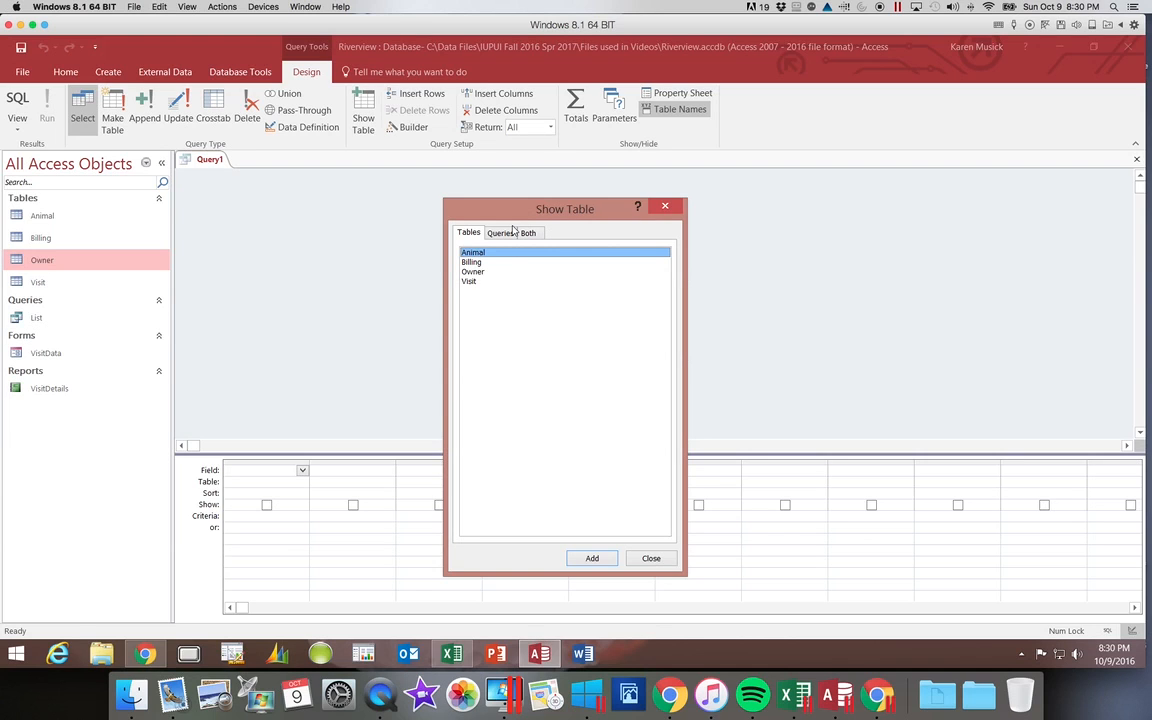
pyautogui.click(500, 272)
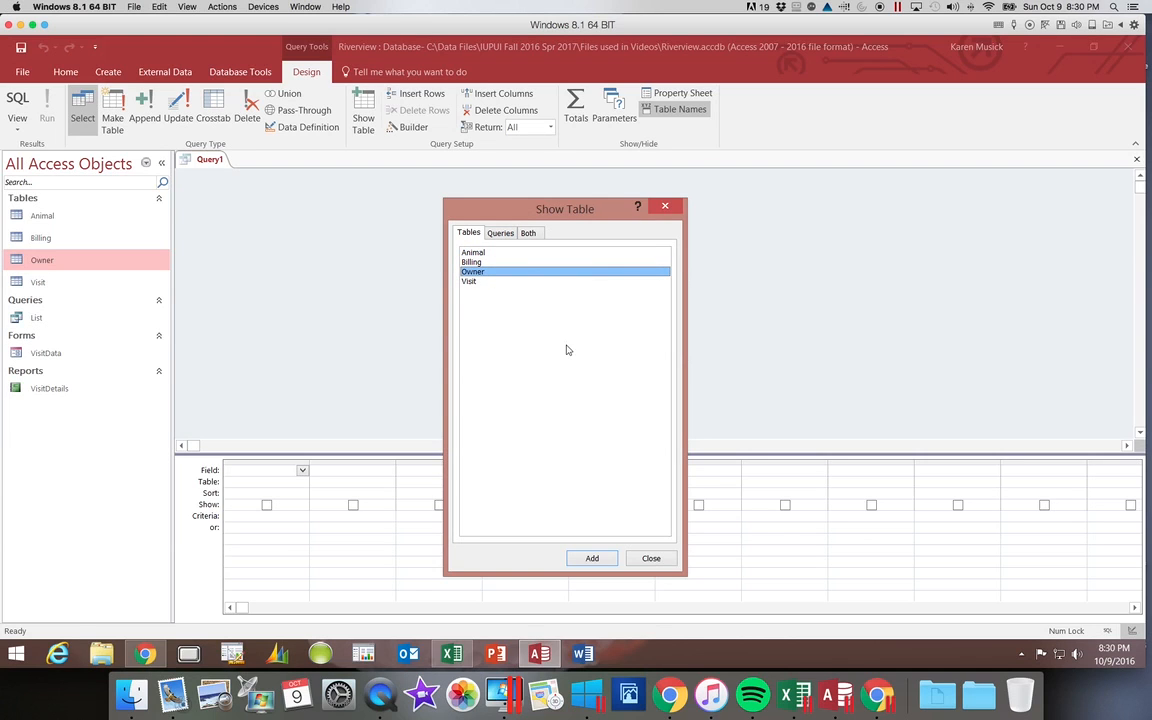
pyautogui.doubleClick(476, 273)
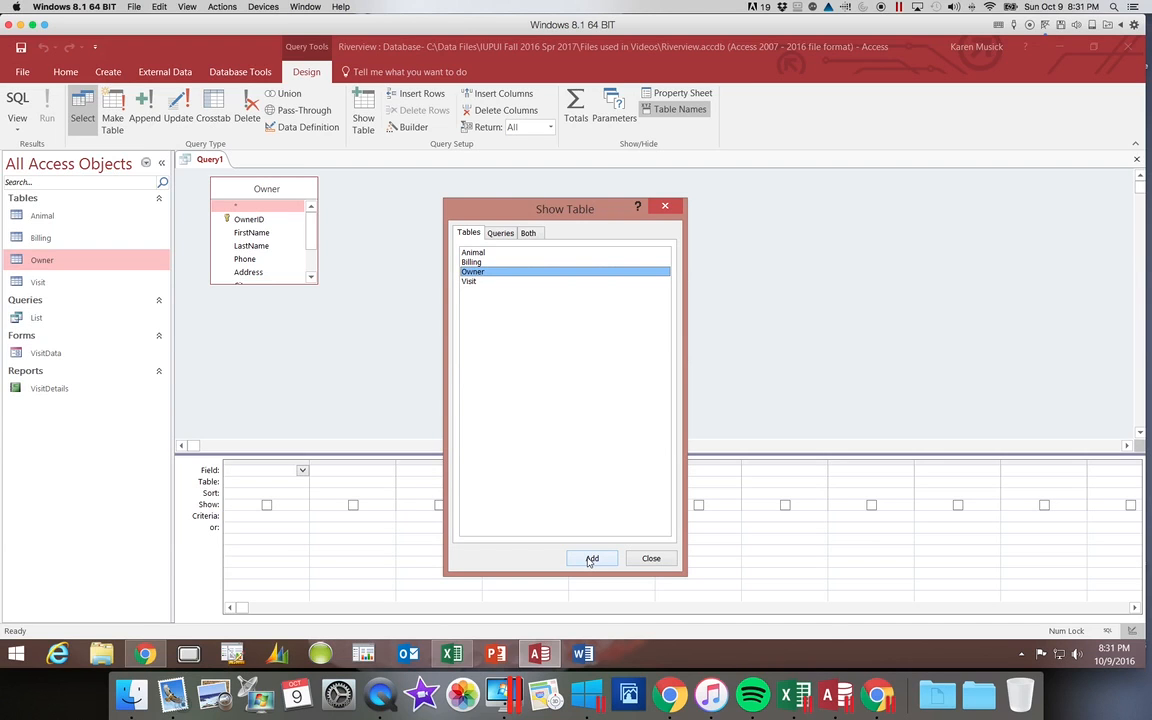
pyautogui.click(672, 208)
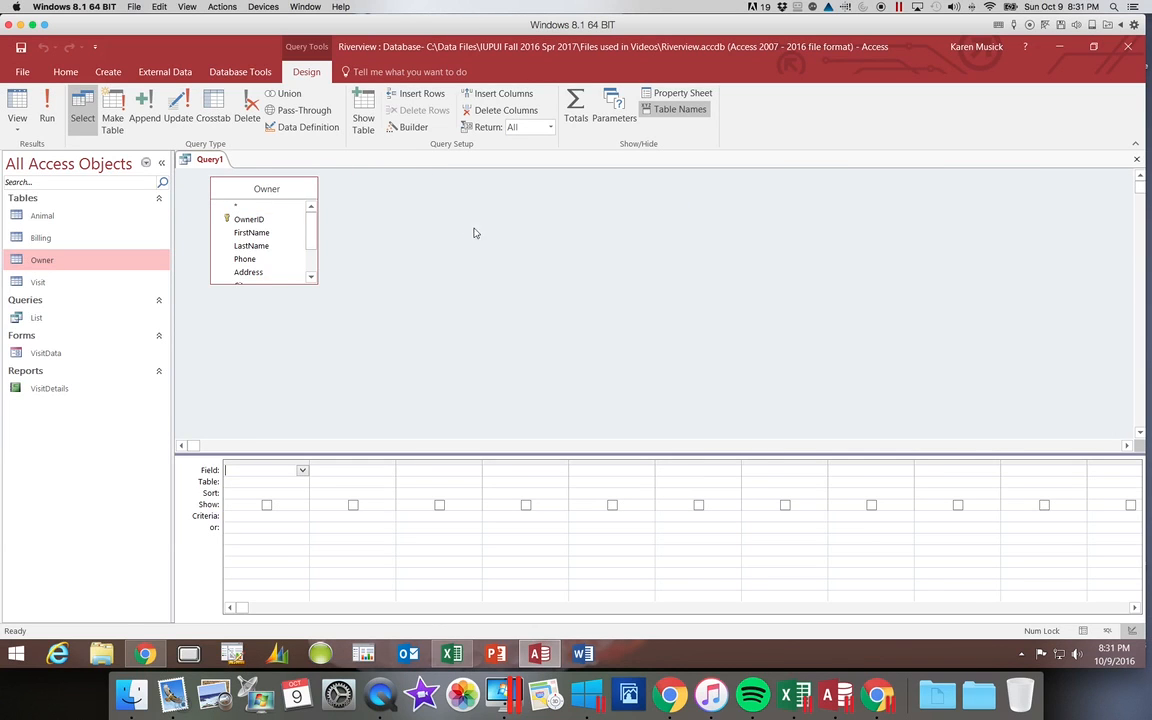
pyautogui.click(366, 118)
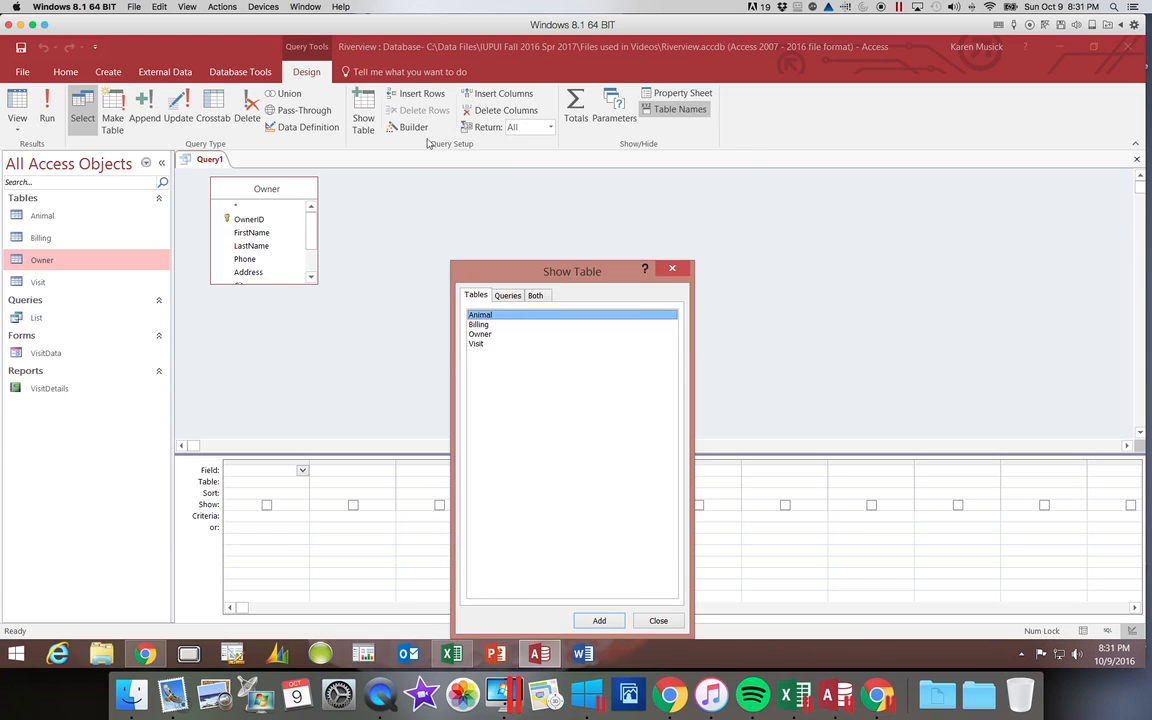
pyautogui.click(677, 270)
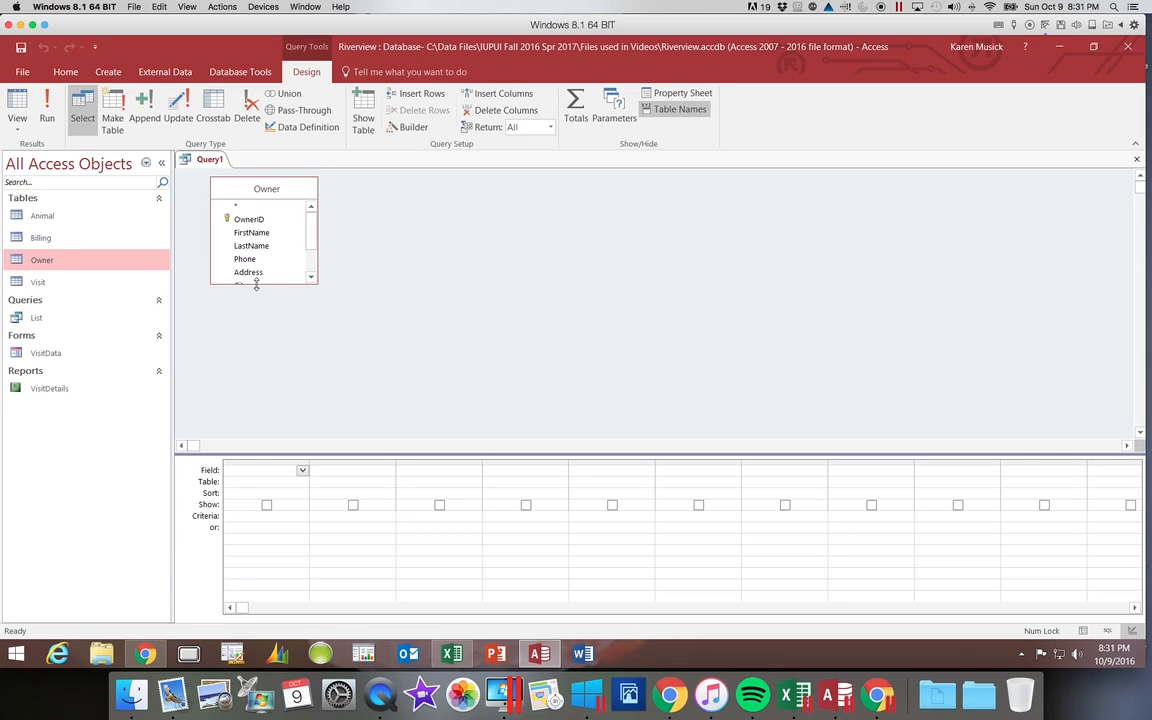
# Enlarge the Owner field list to show all fields and add LastName, FirstName, City and Email to the query grid in that order
pyautogui.moveTo(256, 285); pyautogui.dragTo(253, 345)
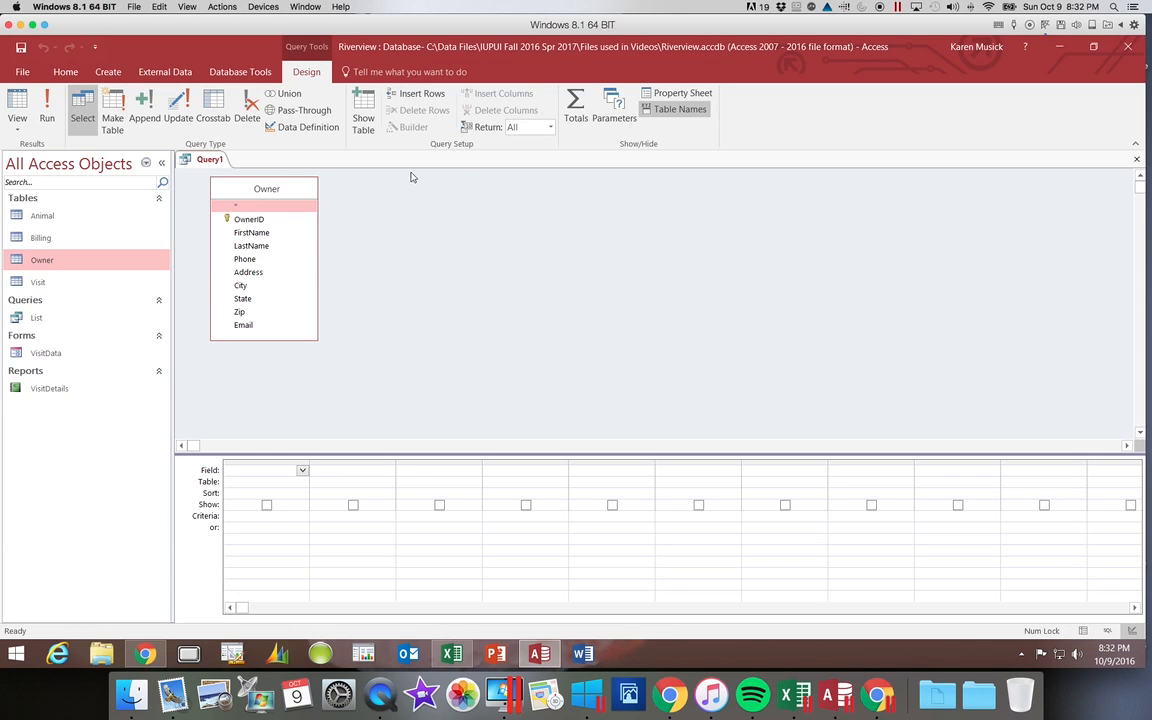
pyautogui.click(266, 250)
pyautogui.doubleClick(266, 250)
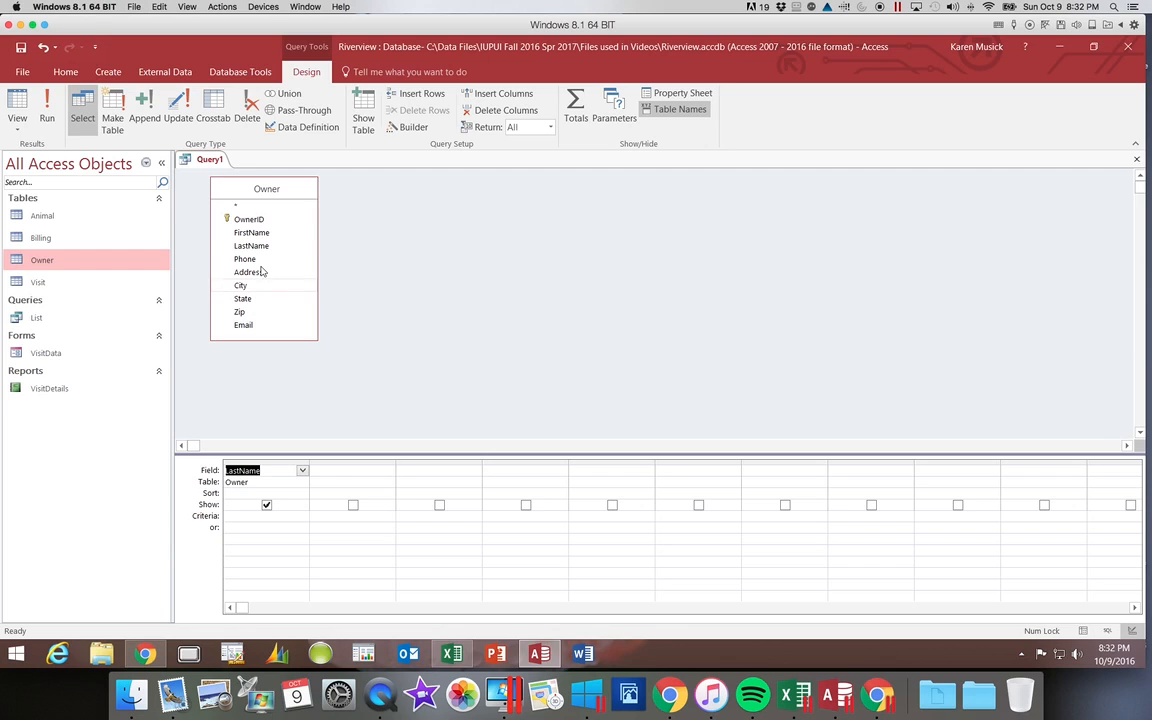
pyautogui.doubleClick(254, 235)
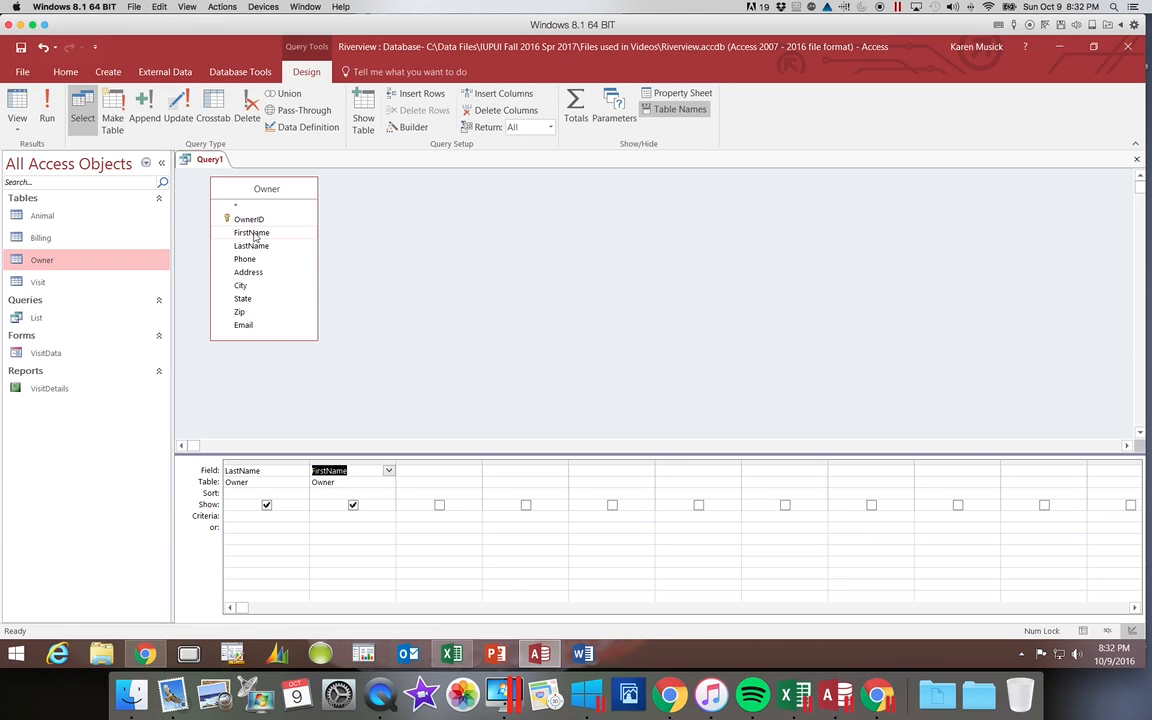
pyautogui.doubleClick(241, 286)
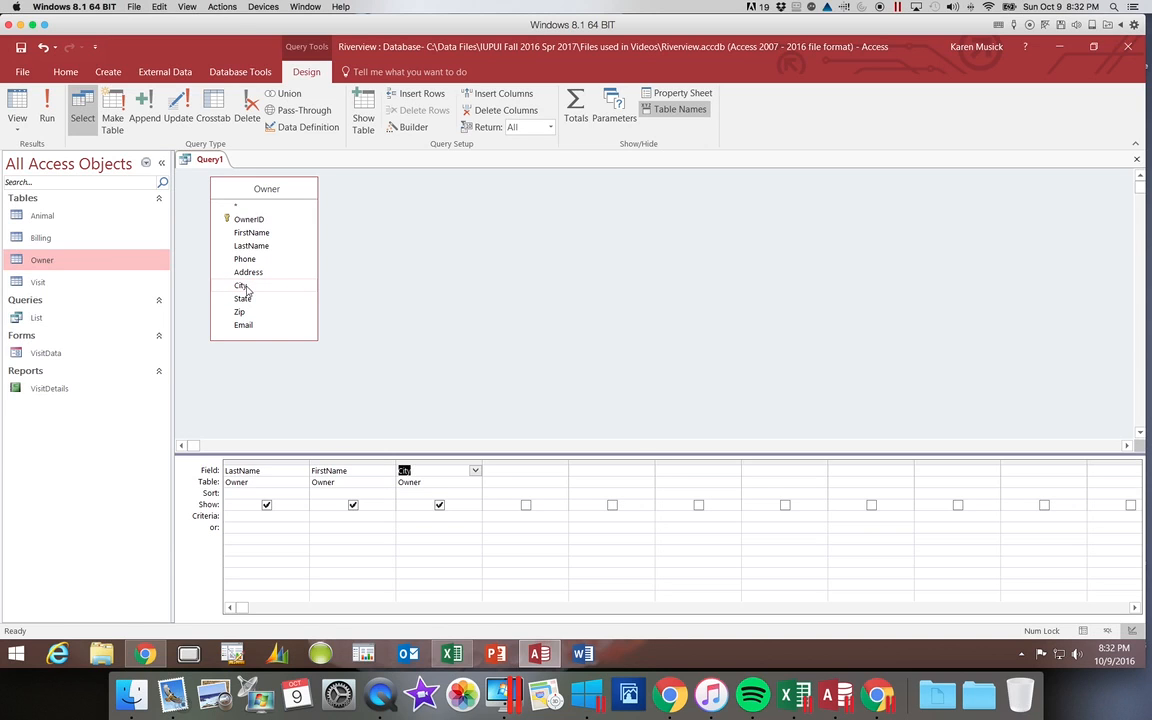
pyautogui.doubleClick(245, 325)
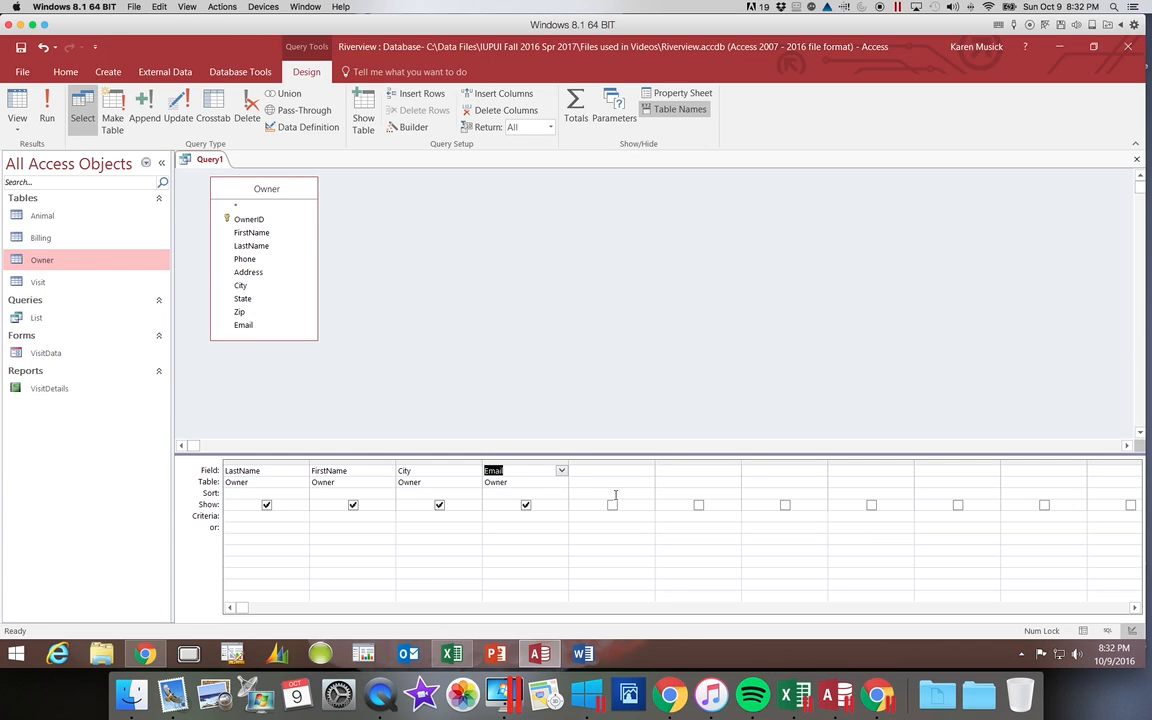
# Insert the OwnerID field as the first column of the query grid, ahead of LastName
pyautogui.click(253, 220)
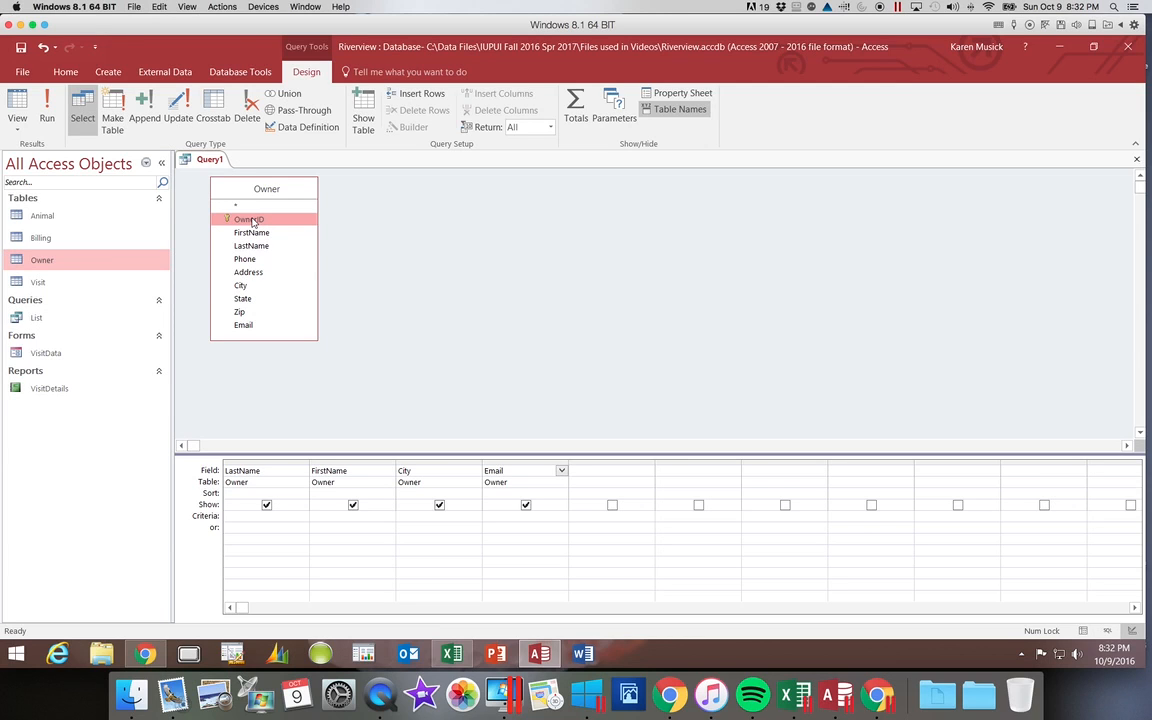
pyautogui.click(253, 221)
pyautogui.moveTo(252, 218); pyautogui.dragTo(248, 468)
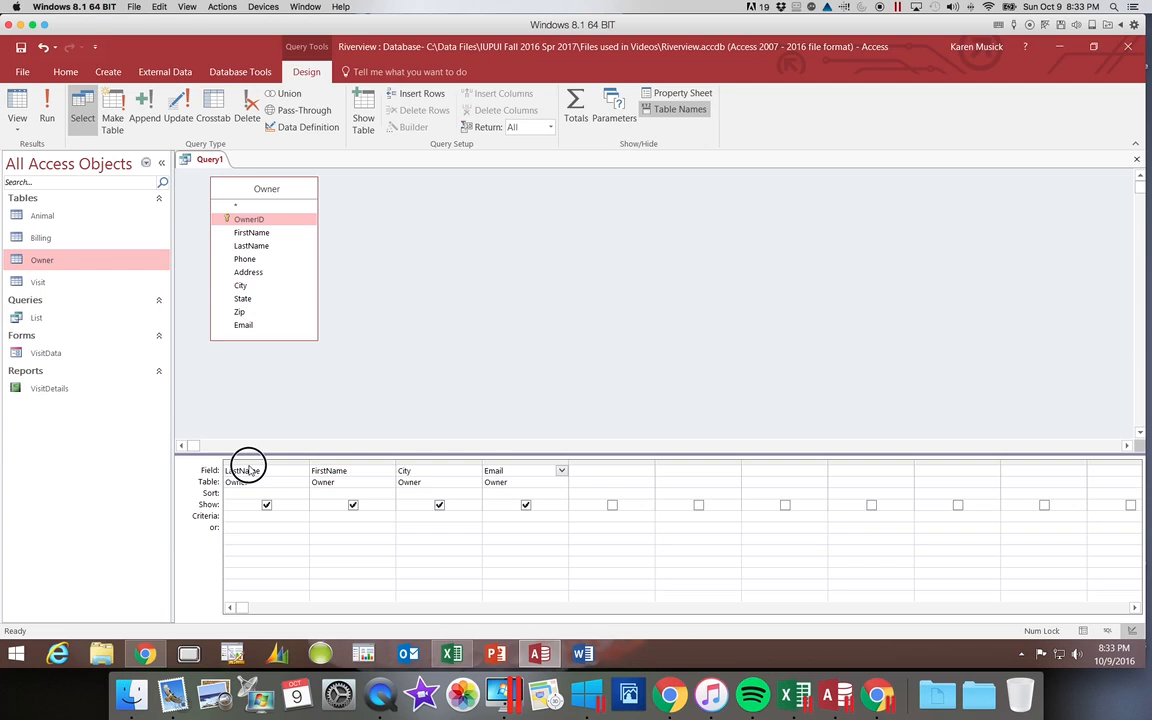
pyautogui.moveTo(248, 469); pyautogui.dragTo(250, 468)
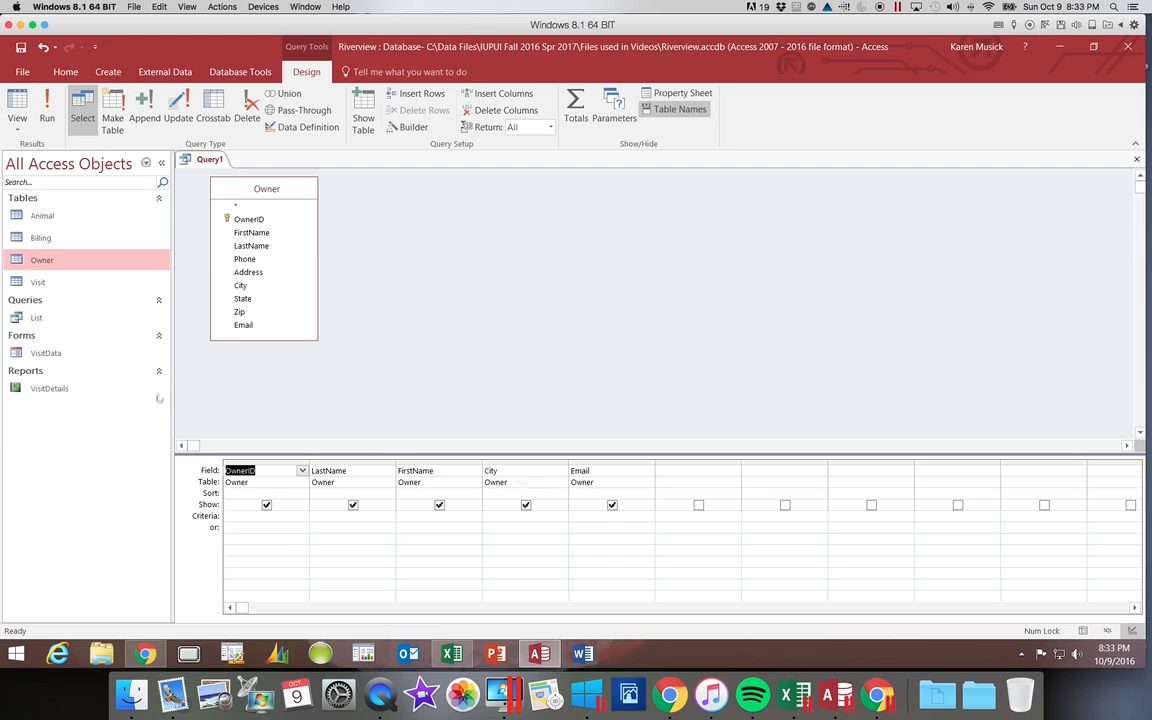
# Run the query and save it under the name OwnerEmail
pyautogui.click(46, 120)
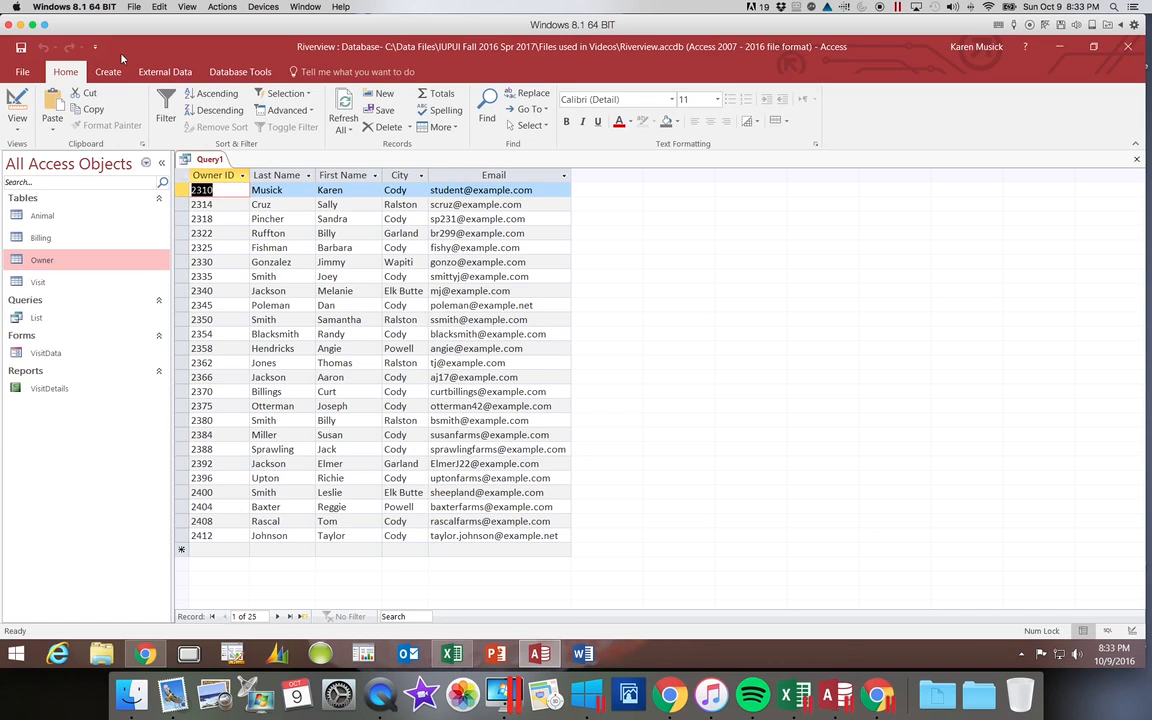
pyautogui.click(20, 48)
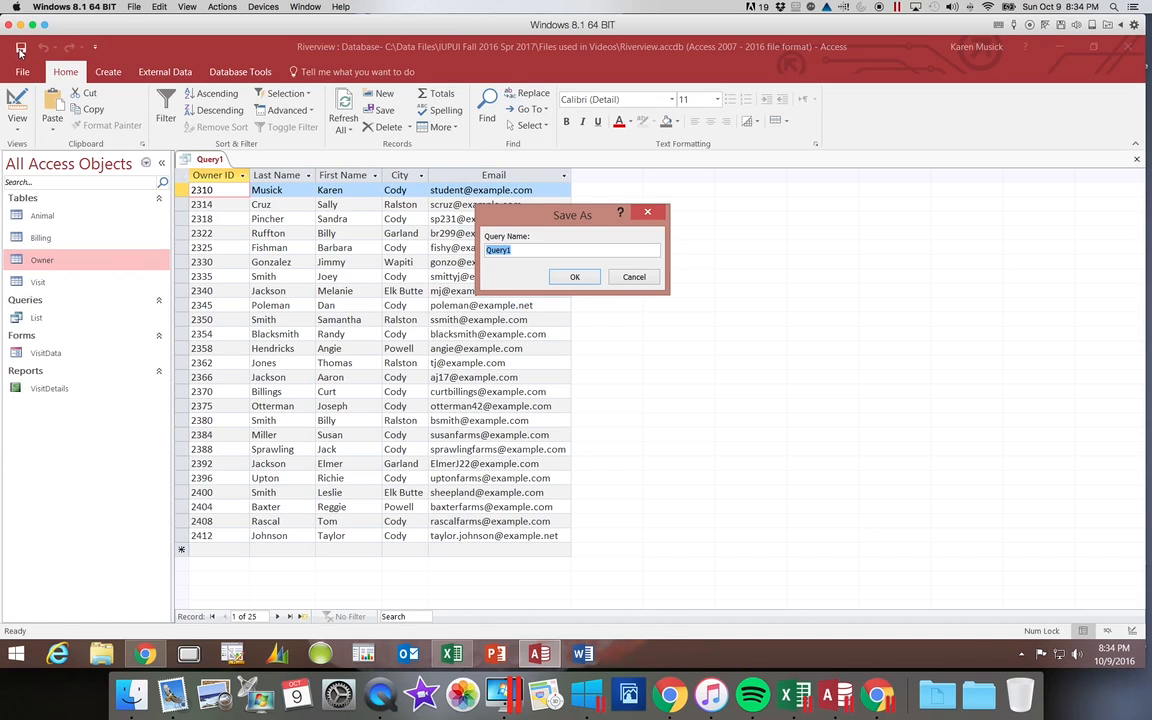
pyautogui.write('OwnerEmail')
pyautogui.click(577, 279)
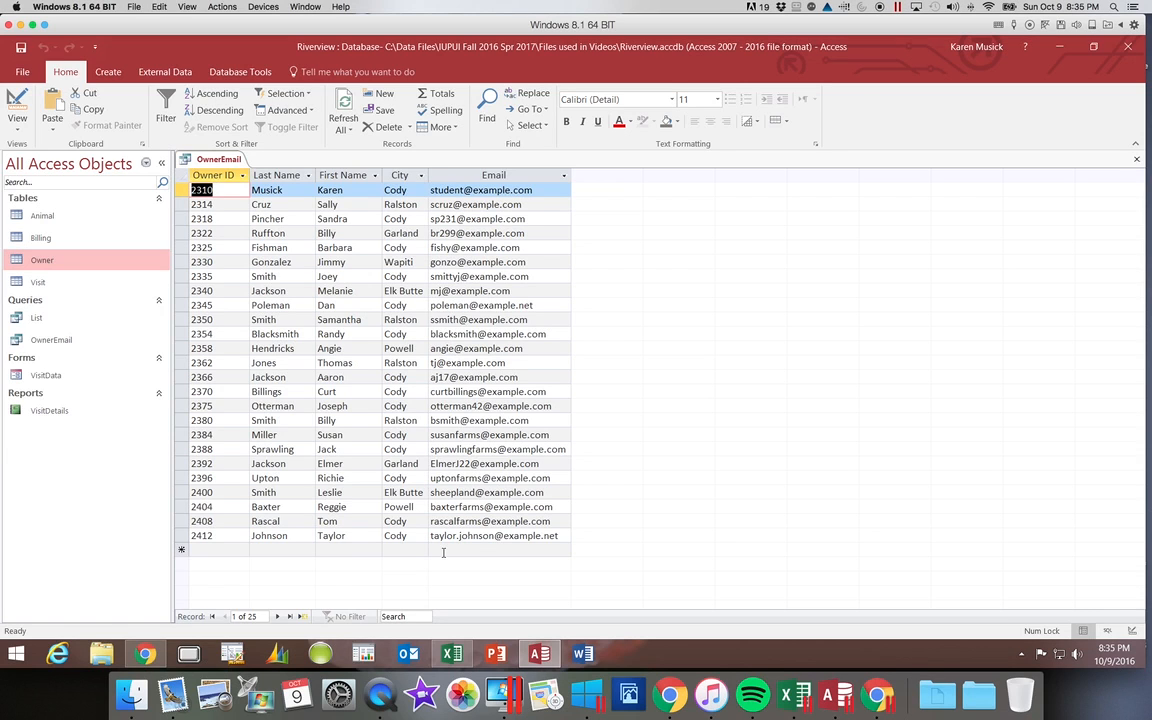
# Replace the first name in the Wapiti owner's record of the query datasheet with the owner's new first name
pyautogui.click(328, 262)
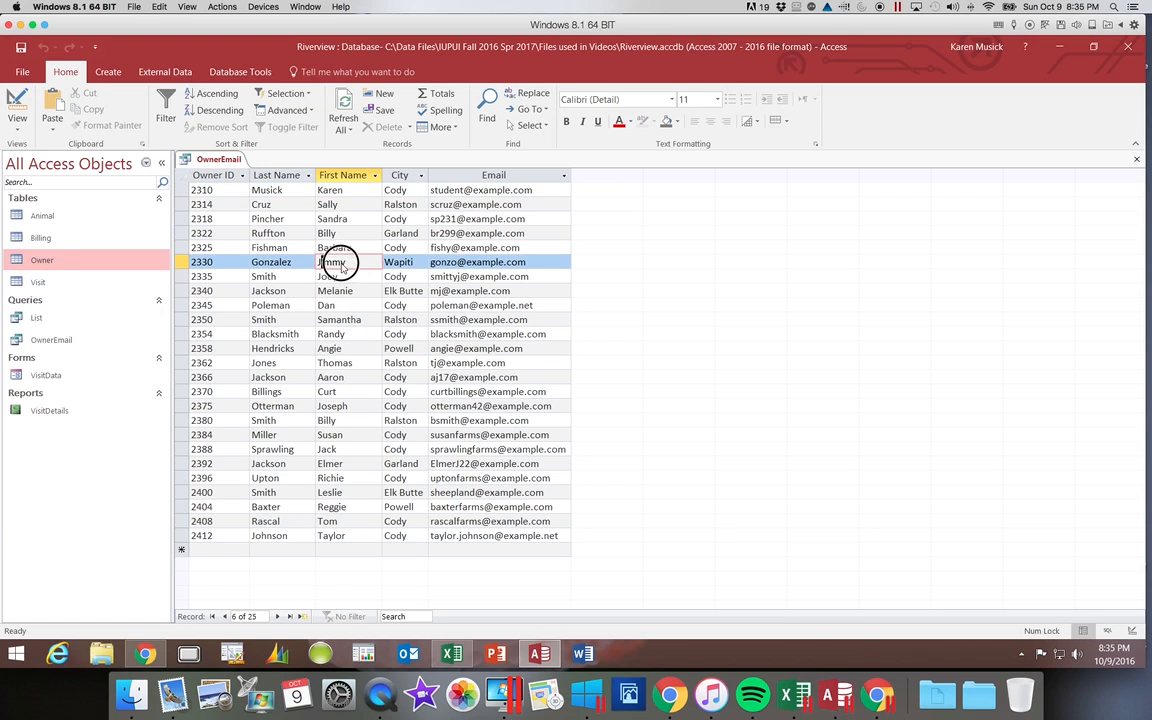
pyautogui.doubleClick(340, 263)
pyautogui.write('James')
# Replace the e-mail address in the Wapiti owner's record with the new address and commit the record
pyautogui.press('Tab')
pyautogui.press('Tab')
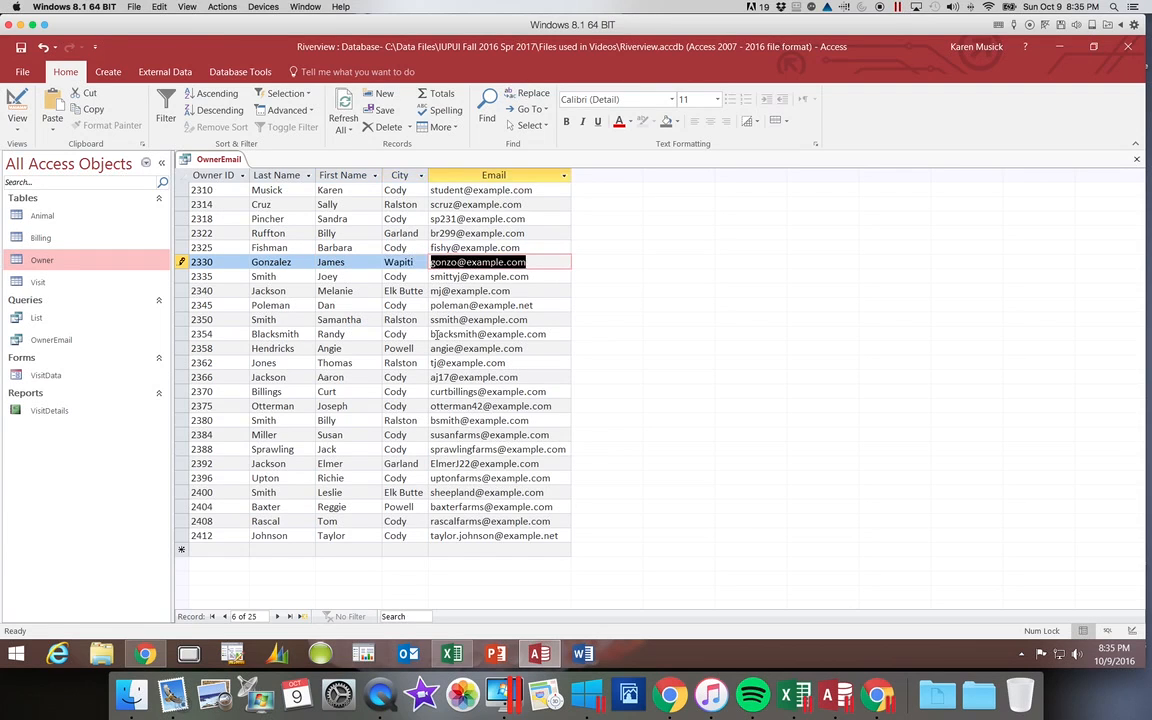
pyautogui.write('t')
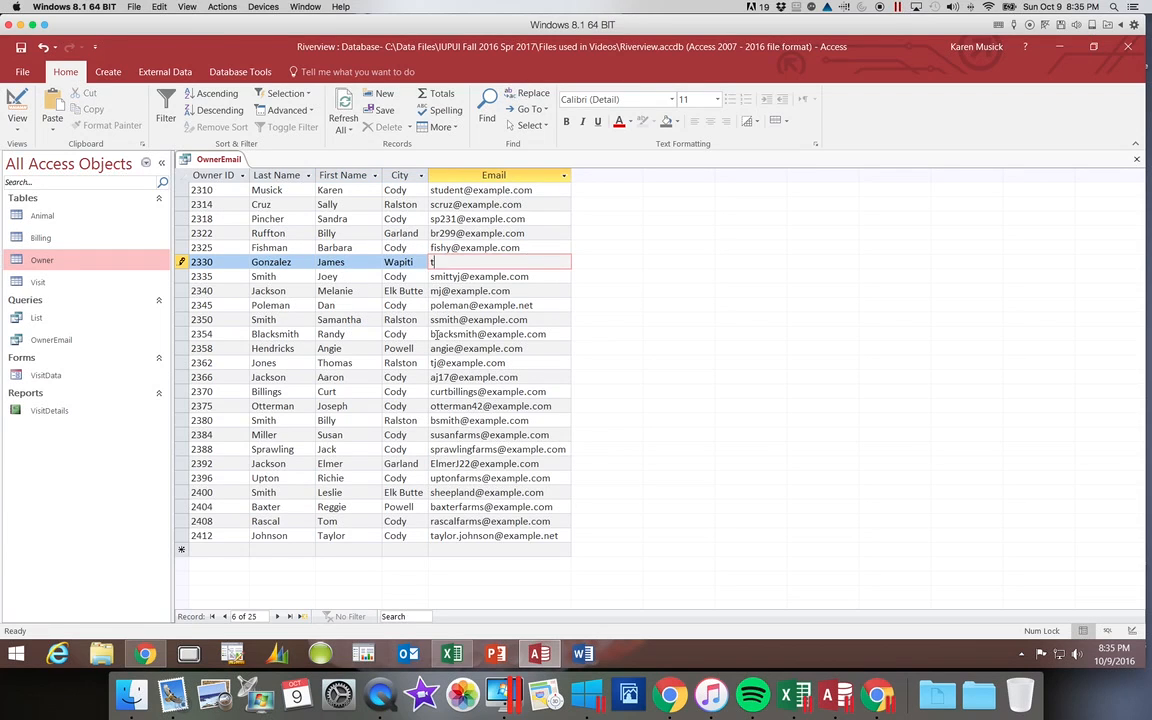
pyautogui.write('hewholething@example.')
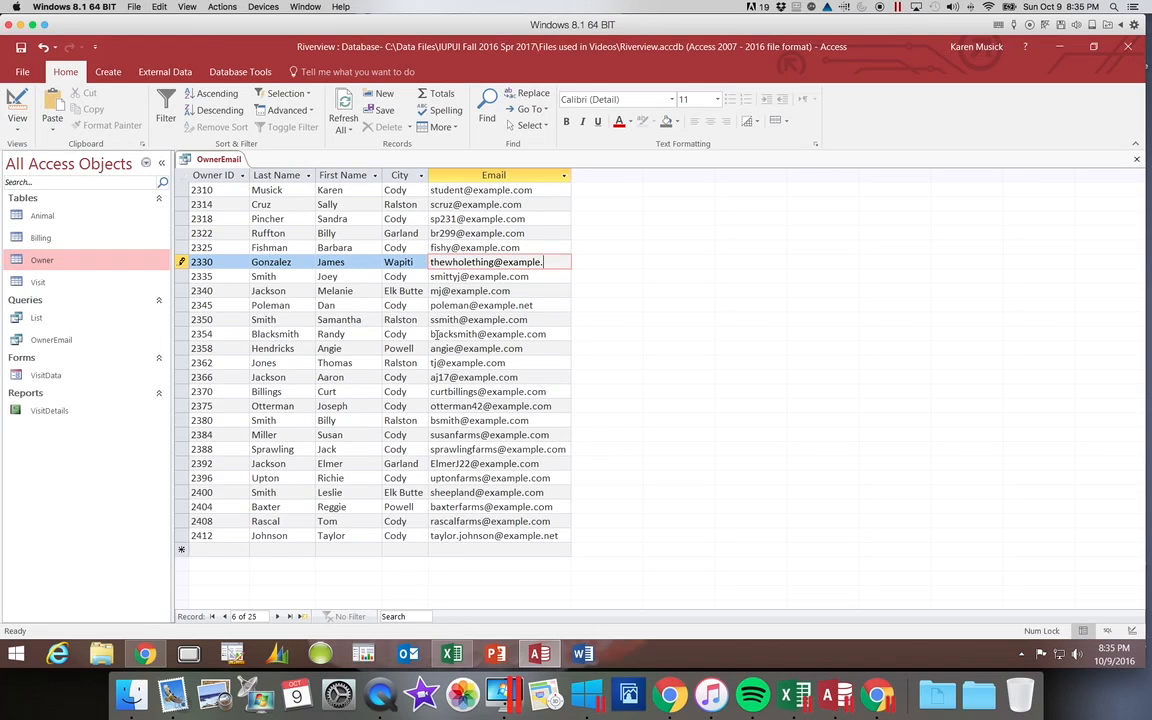
pyautogui.write('com')
pyautogui.press('Tab')
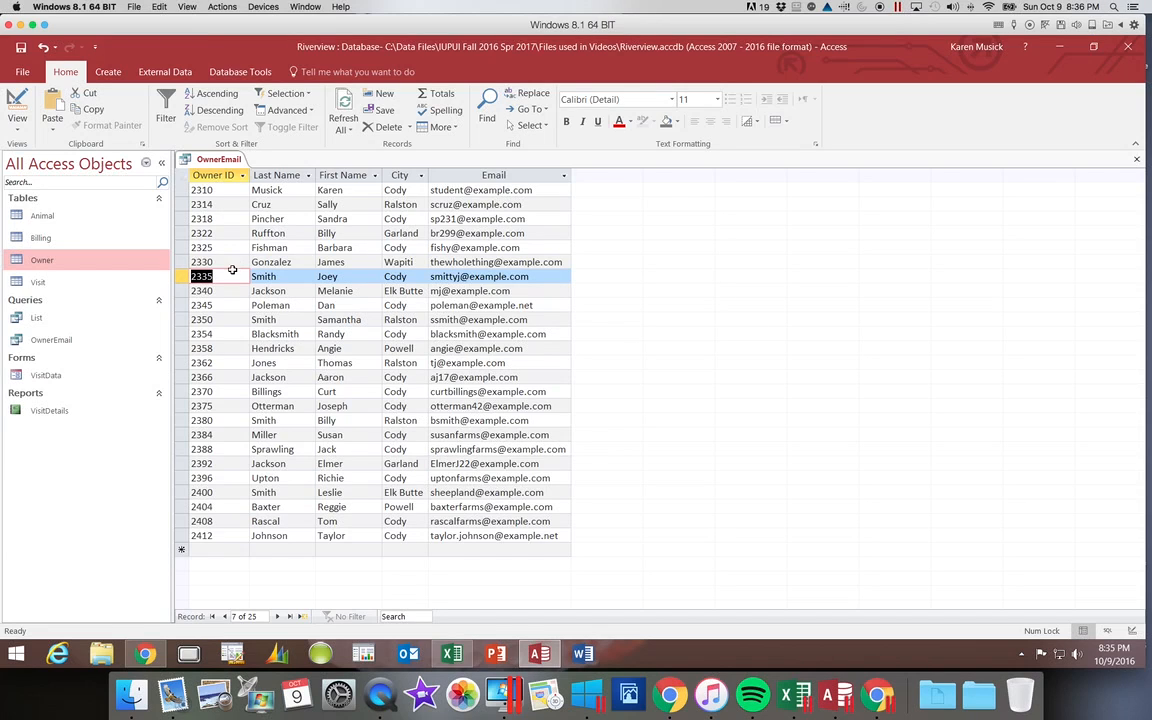
# Check the Wapiti owner's first name and e-mail in the Owner table, and close both the table and the OwnerEmail query
pyautogui.click(50, 261)
pyautogui.click(50, 262)
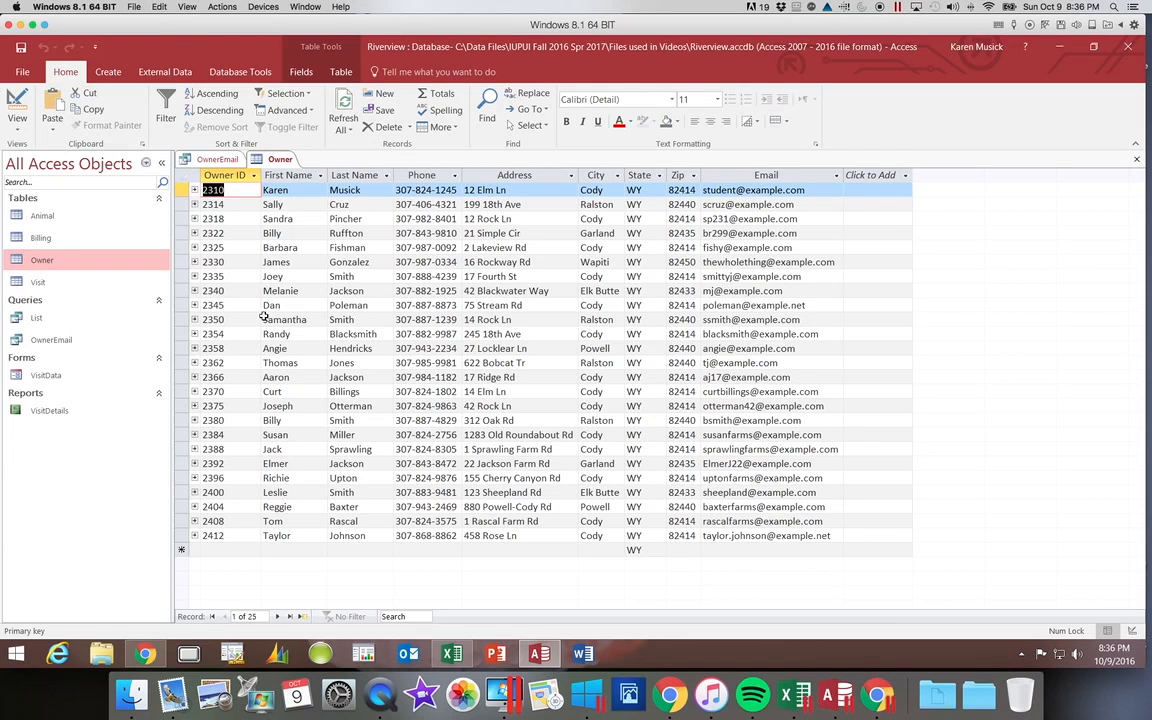
pyautogui.click(274, 262)
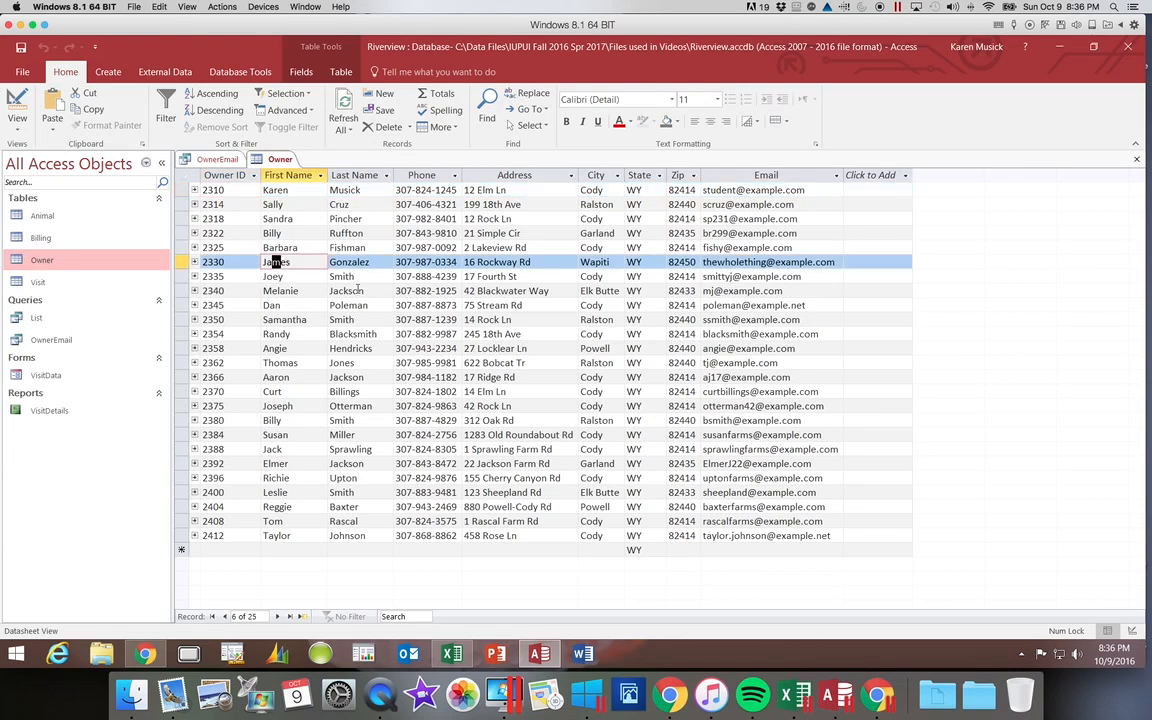
pyautogui.click(738, 262)
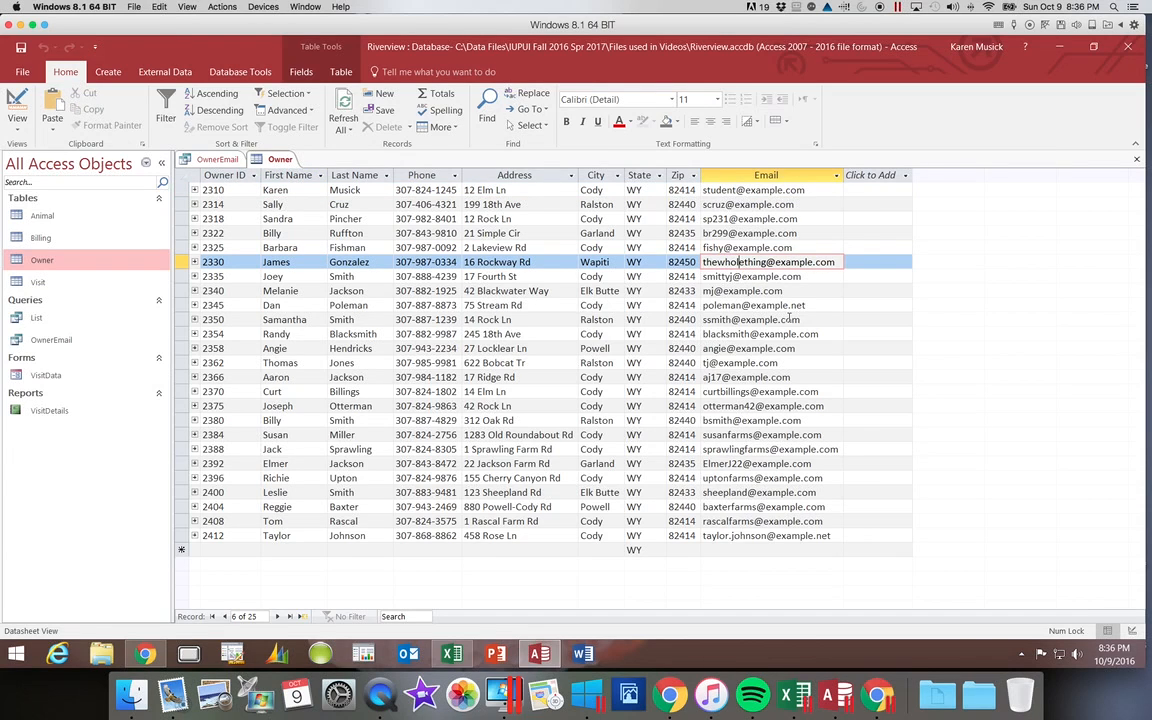
pyautogui.click(1137, 160)
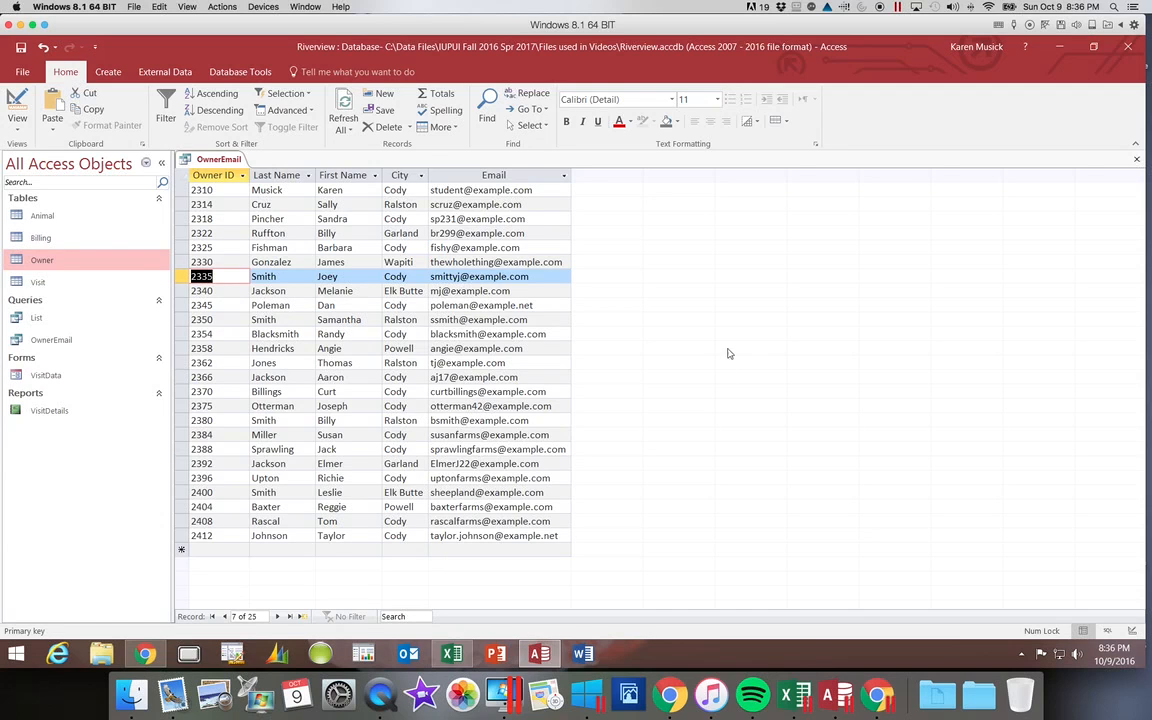
pyautogui.click(1136, 160)
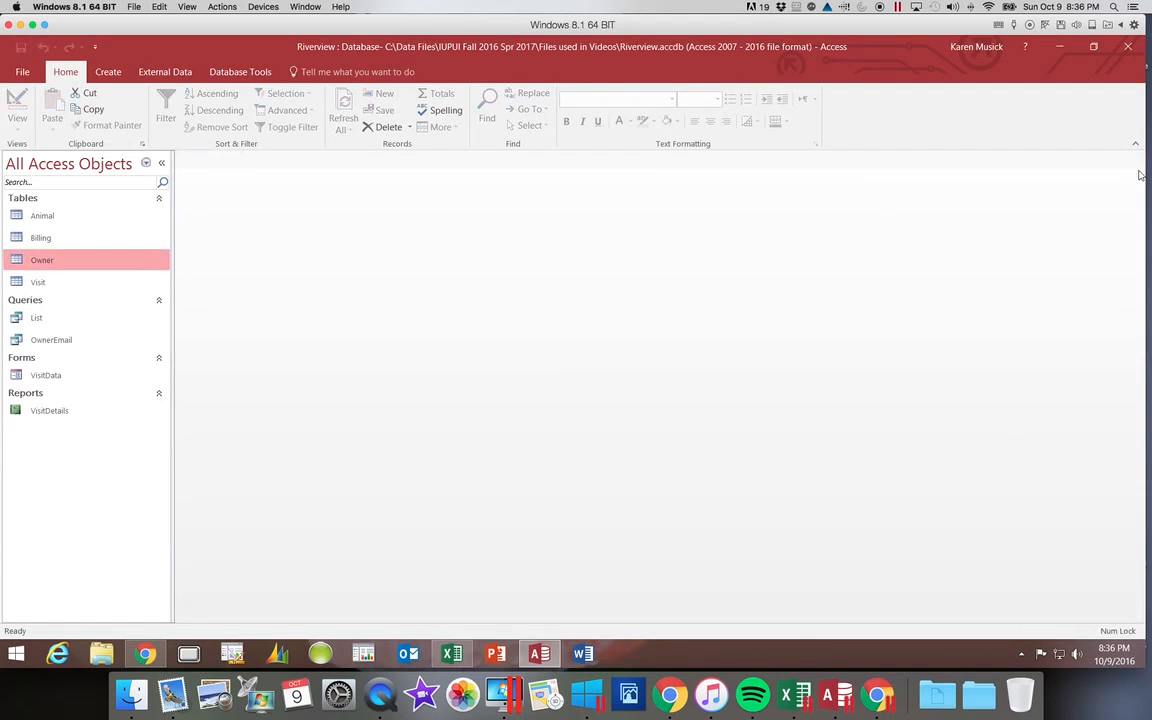